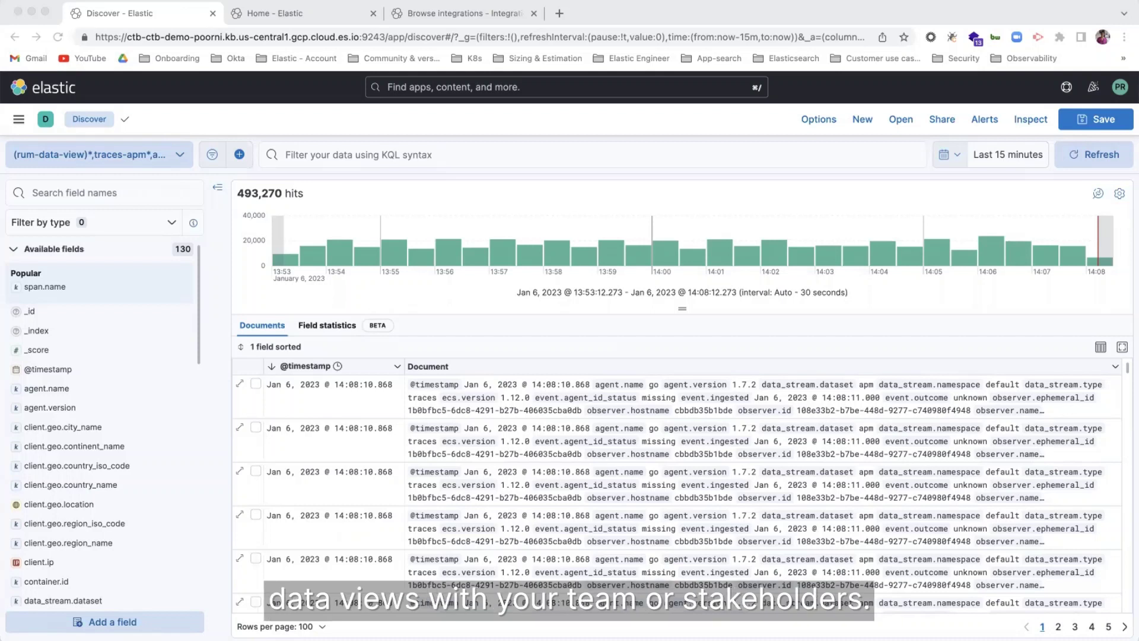
# Glance at the data view list, then switch to the 'Home - Elastic' browser tab.
pyautogui.click(160, 155)
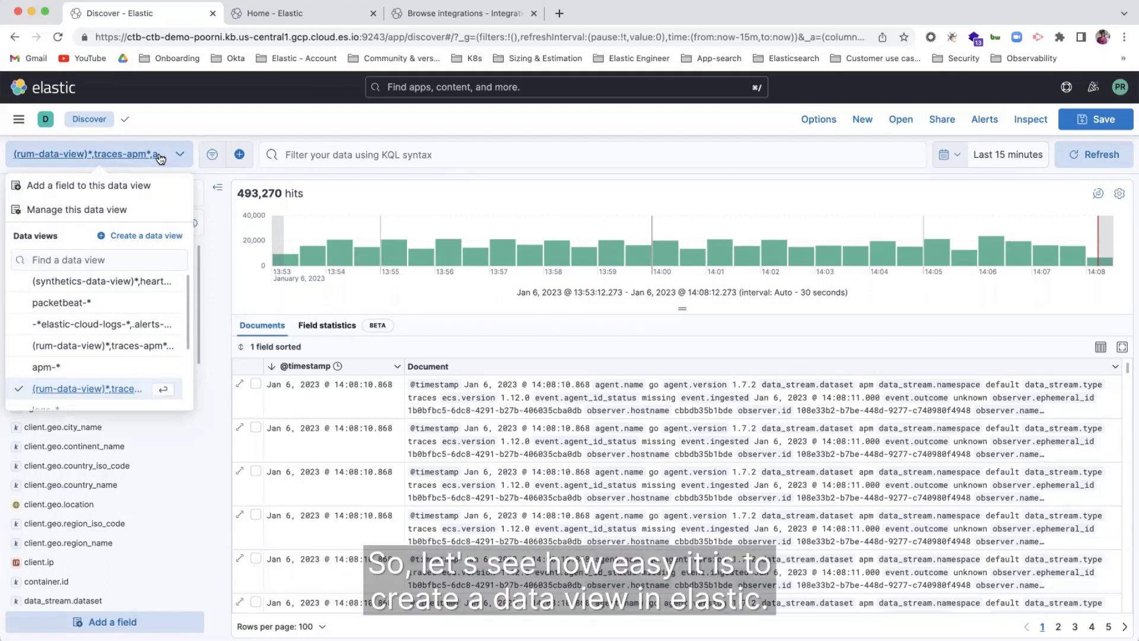
pyautogui.click(349, 13)
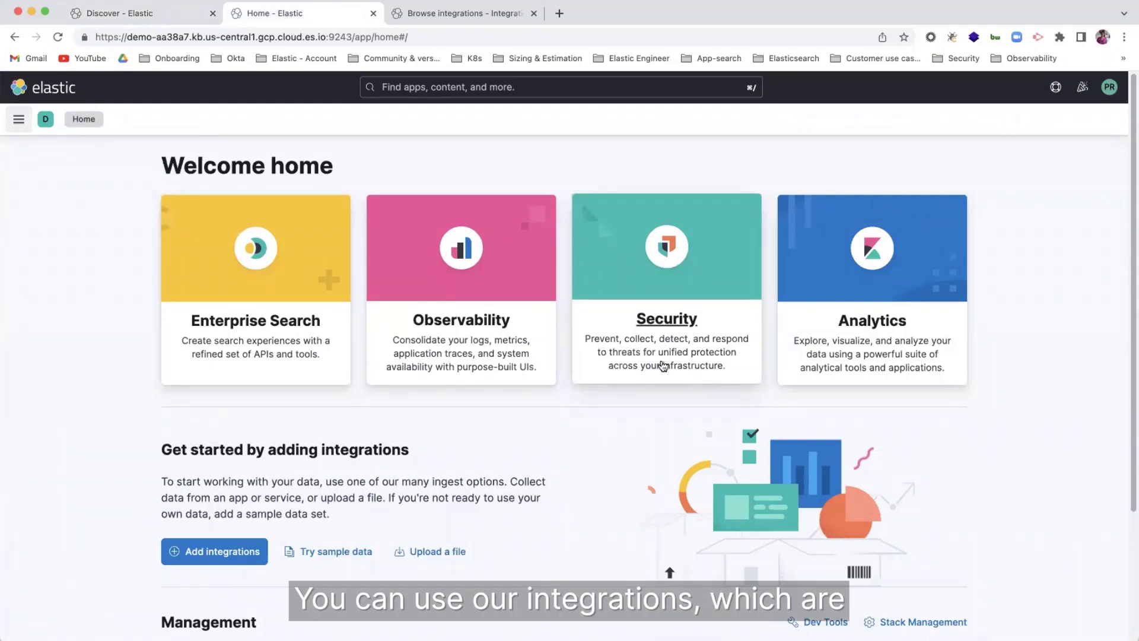
pyautogui.click(508, 13)
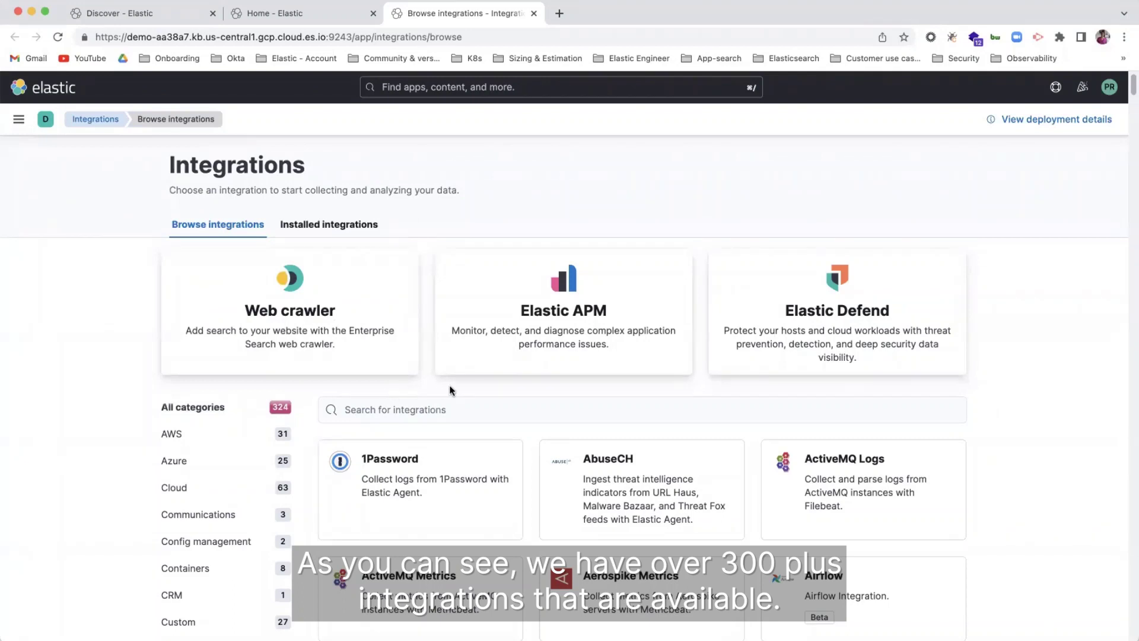
pyautogui.scroll(-9, 451, 386)
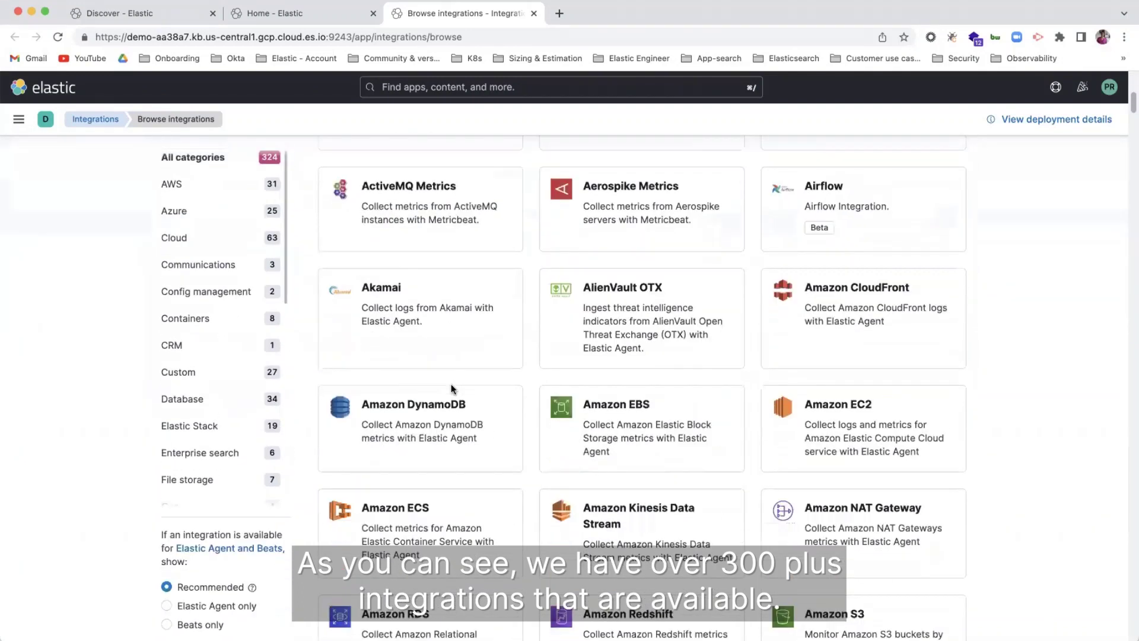
pyautogui.scroll(5, 452, 383)
pyautogui.scroll(4, 452, 382)
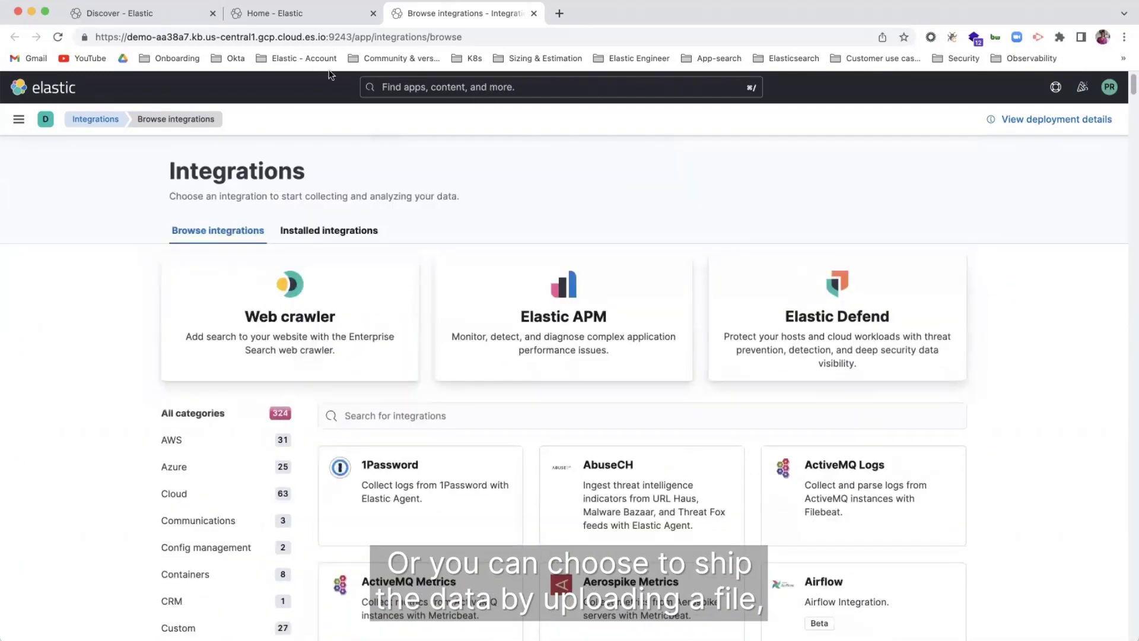
pyautogui.click(329, 13)
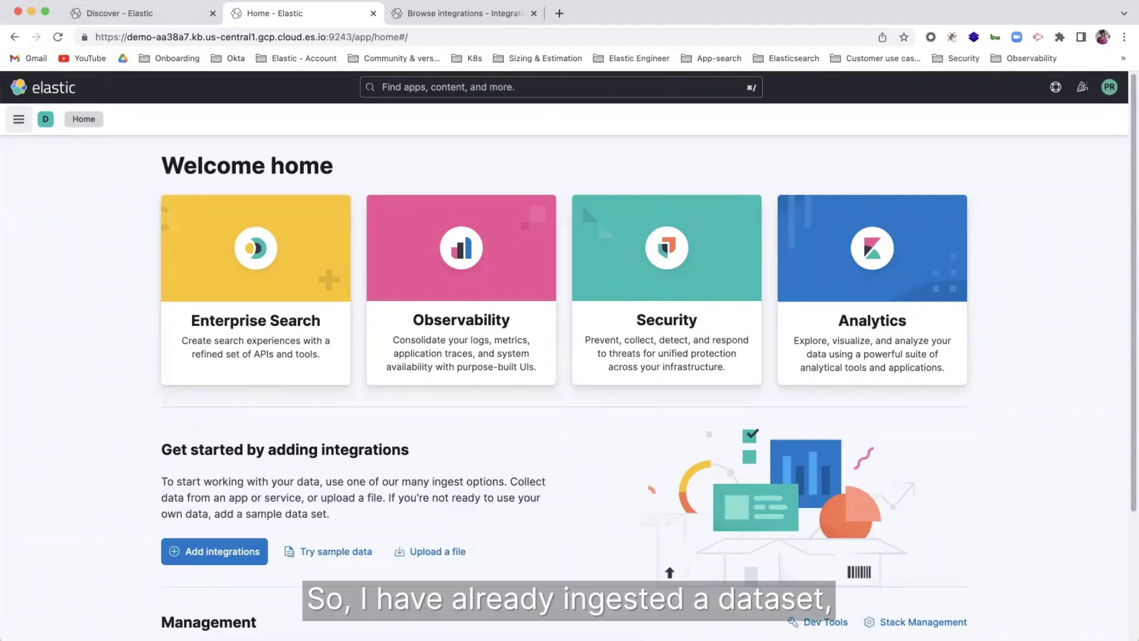
# Open Discover and switch the data view to best_movies_netflix, then to best_shows_netflix.
pyautogui.click(18, 120)
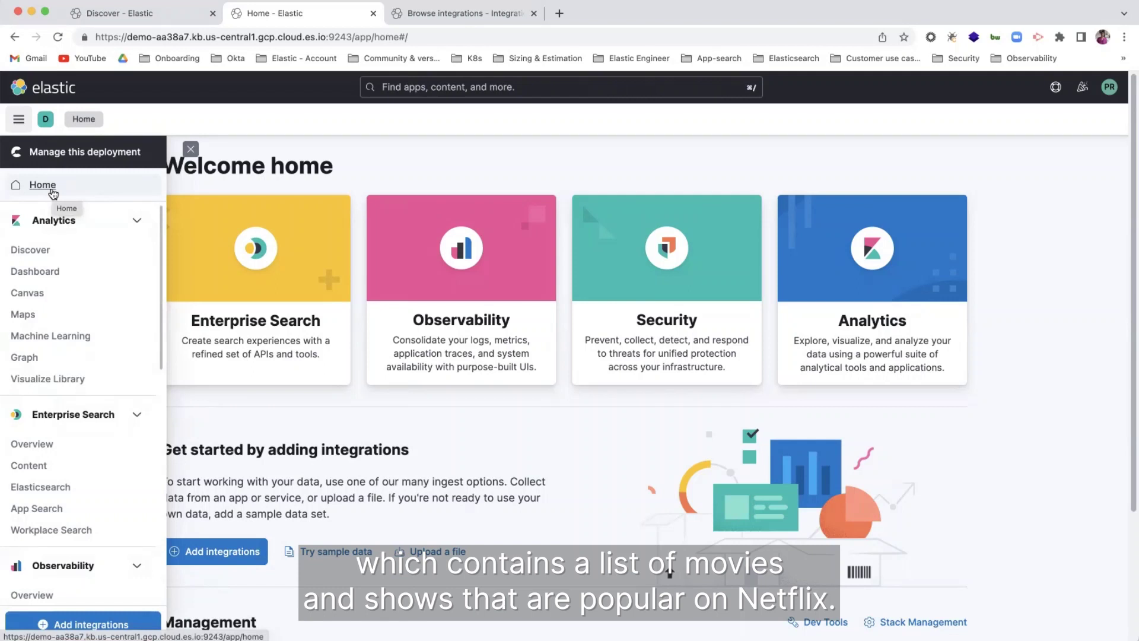
pyautogui.click(41, 251)
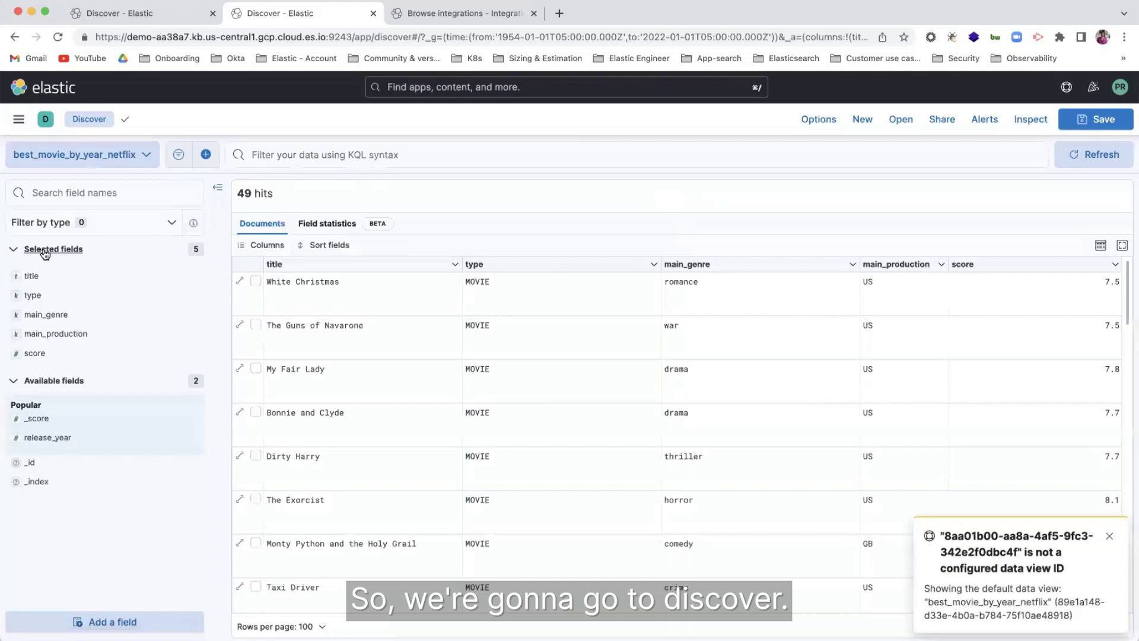
pyautogui.click(134, 160)
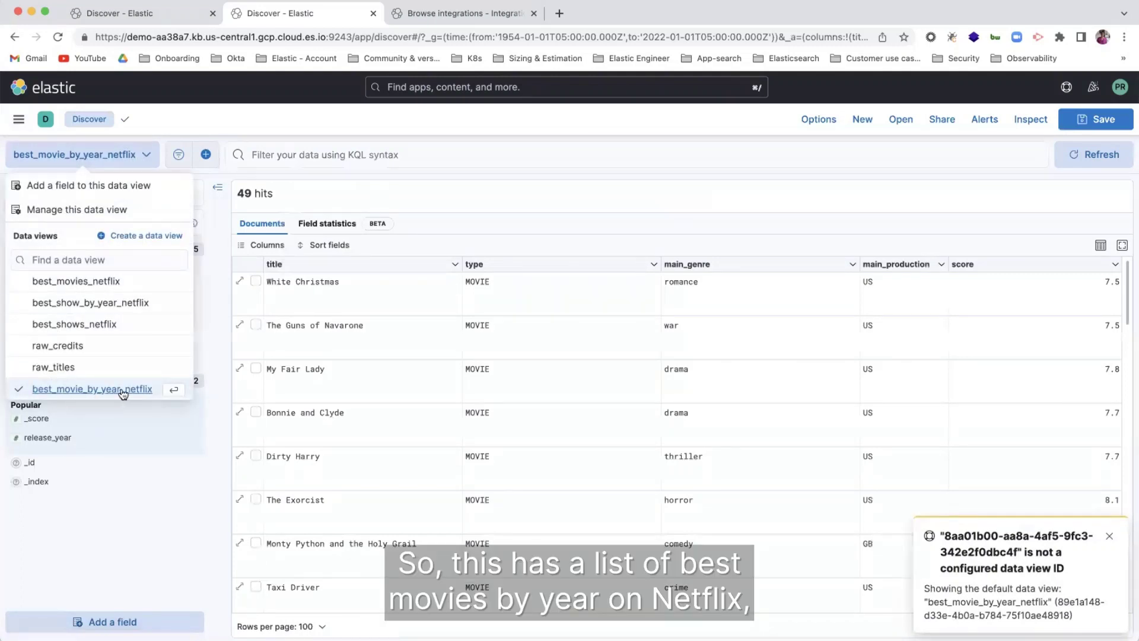
pyautogui.click(112, 282)
pyautogui.click(95, 157)
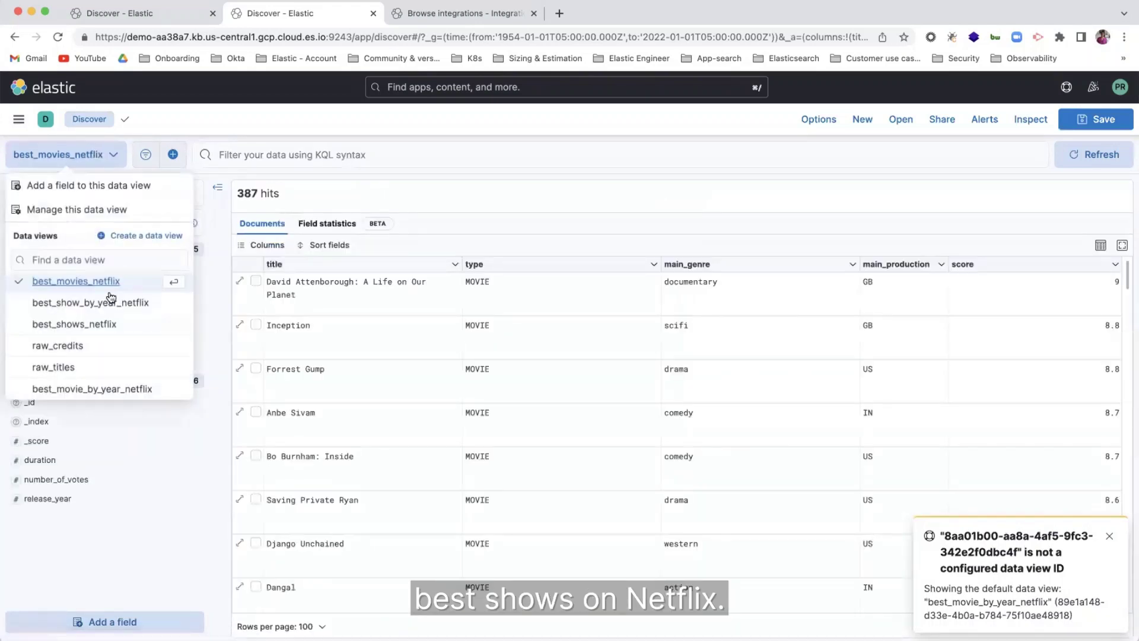
pyautogui.click(110, 325)
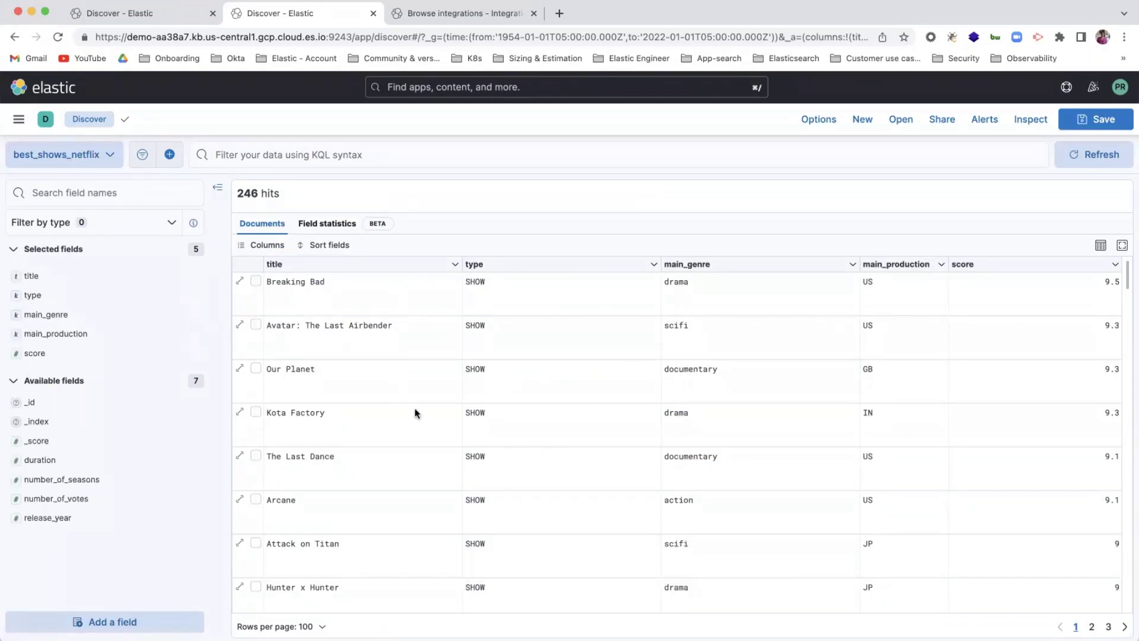
# Check top main_genre values for shows, then switch to best_movies_netflix and compare its genres.
pyautogui.click(62, 322)
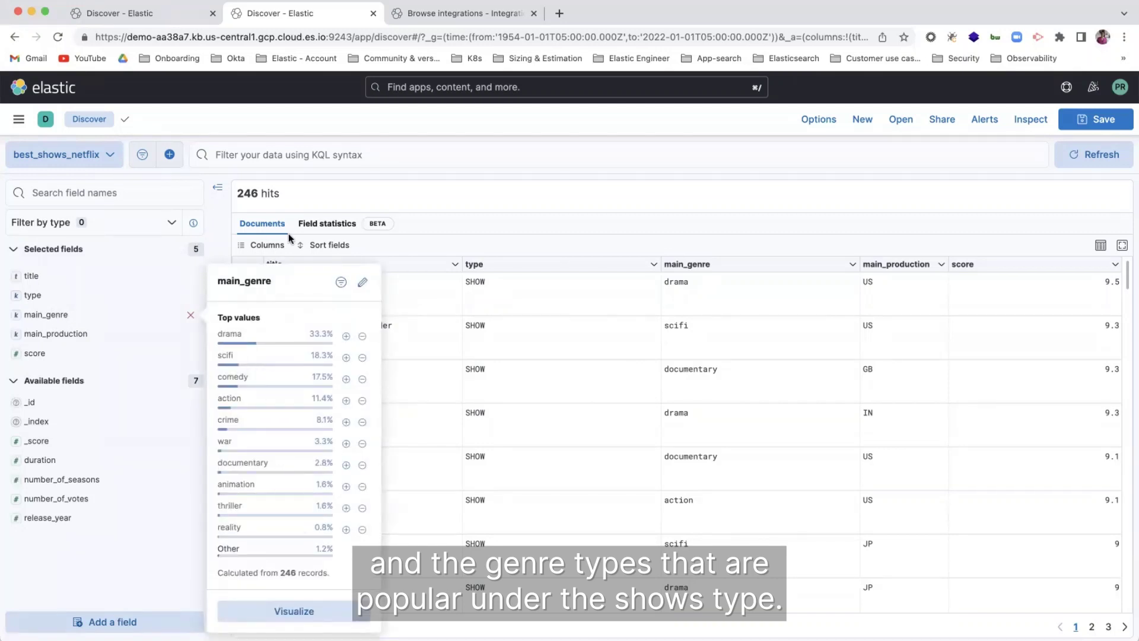
pyautogui.click(107, 155)
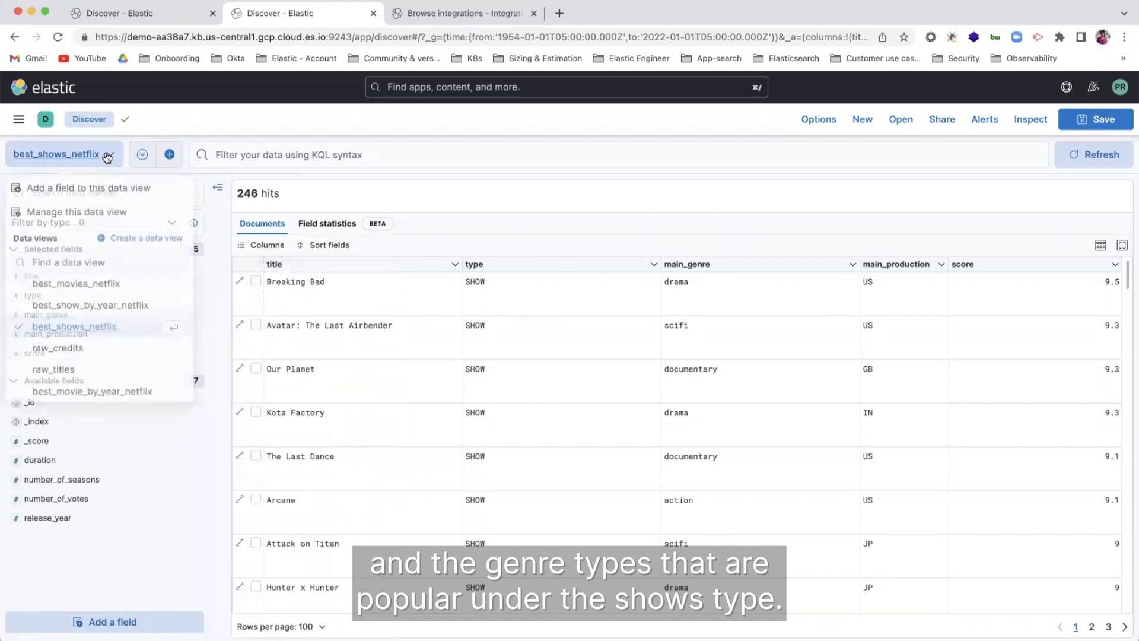
pyautogui.click(93, 282)
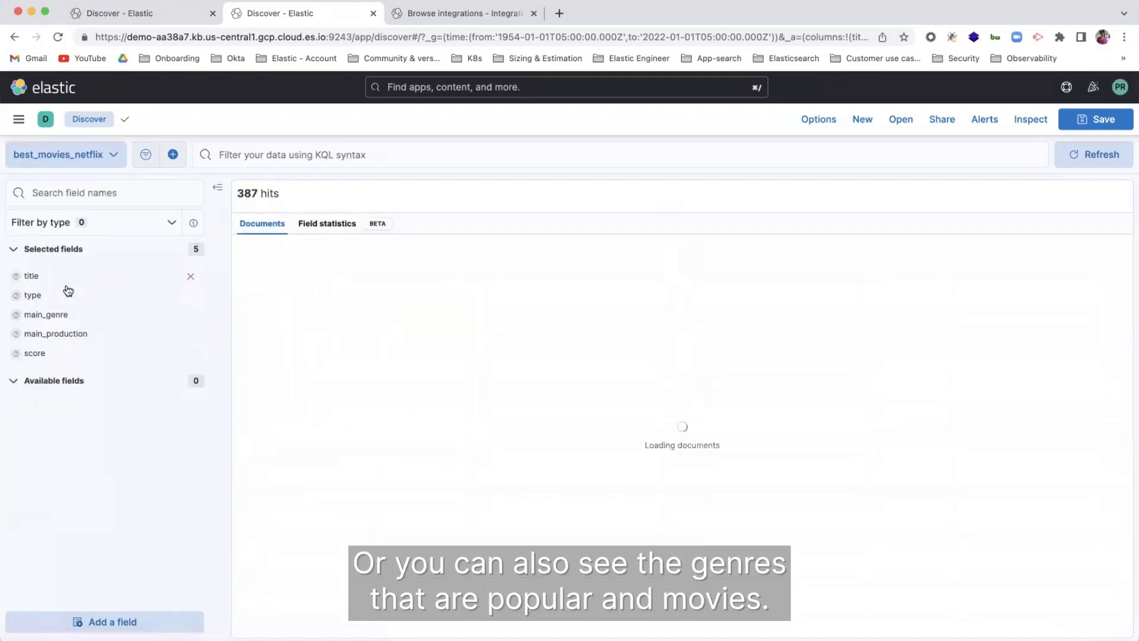
pyautogui.click(57, 316)
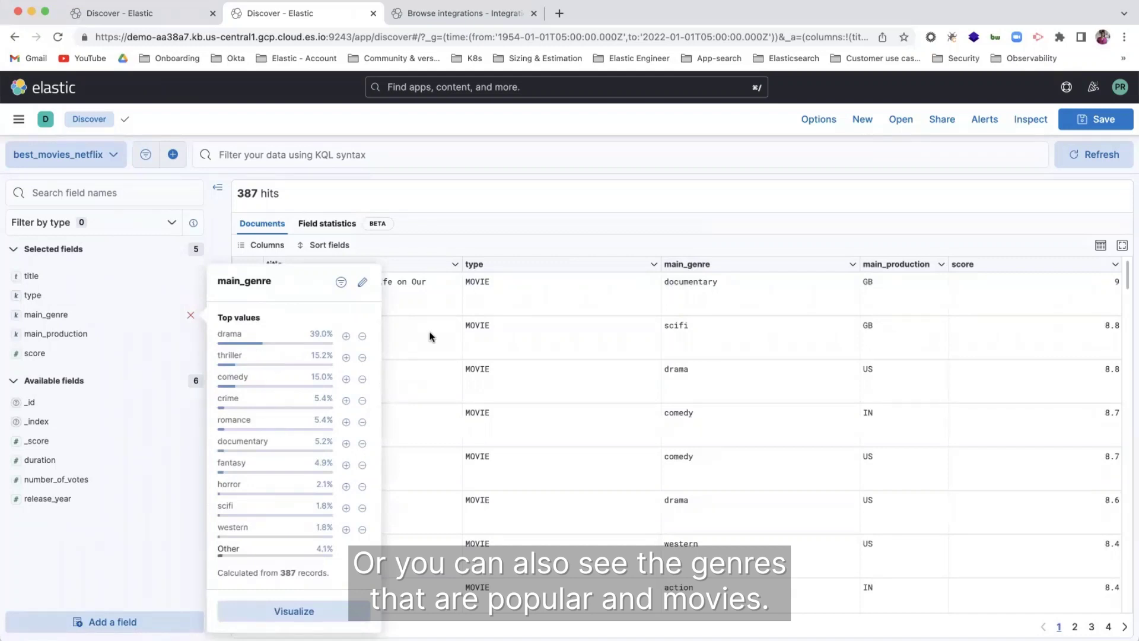
pyautogui.click(476, 226)
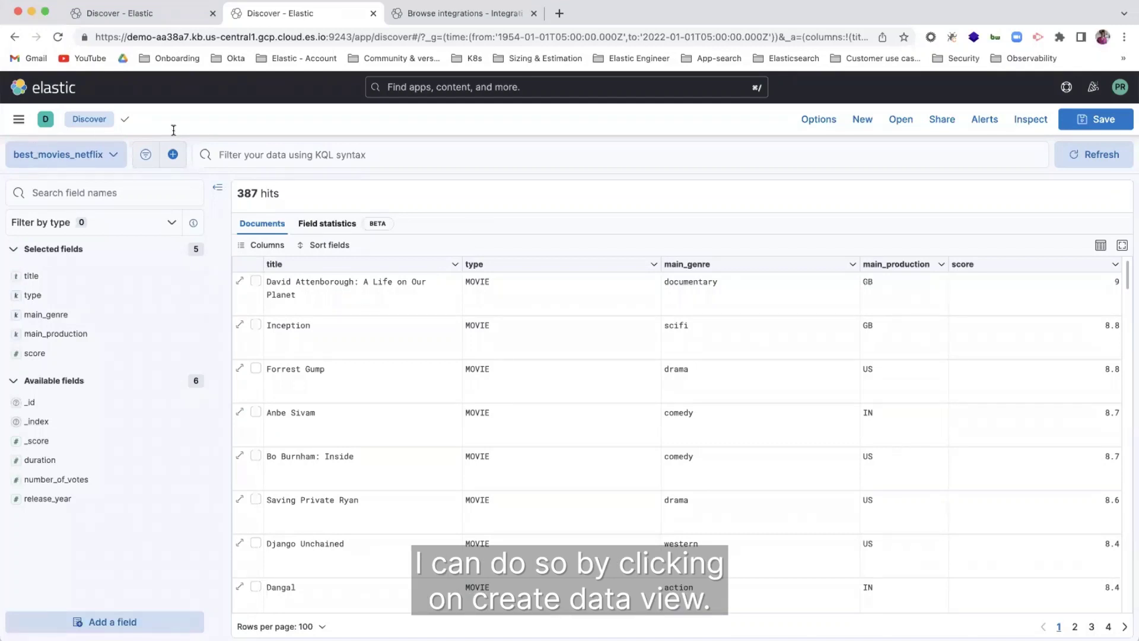
# Start creating a new data view named best_content_netflix from the data view menu.
pyautogui.click(172, 154)
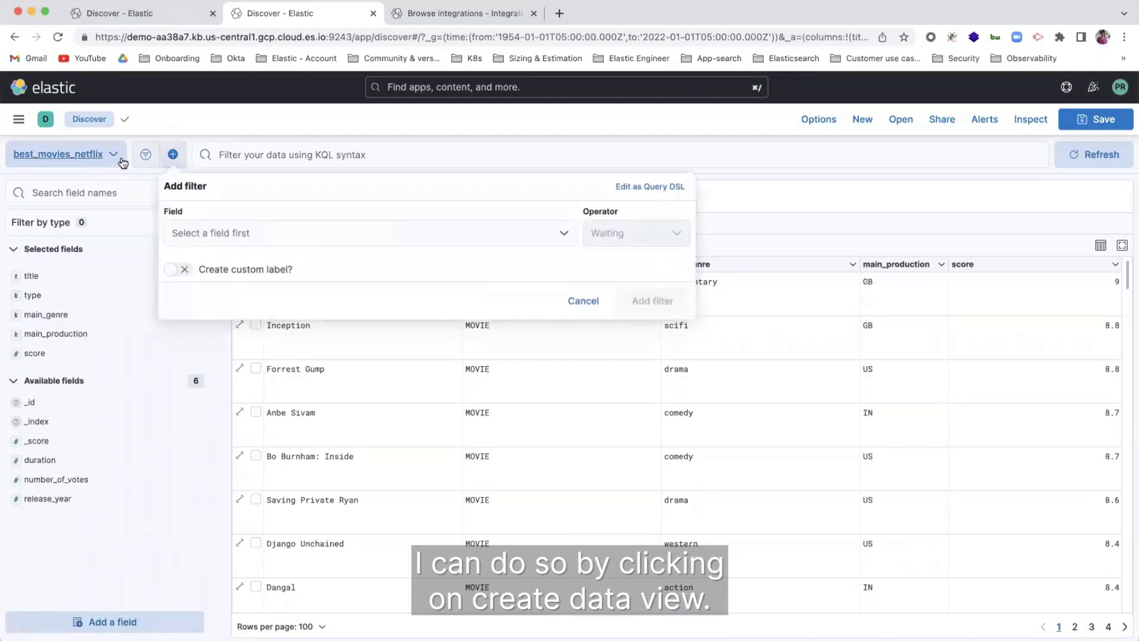
pyautogui.click(93, 159)
pyautogui.click(141, 233)
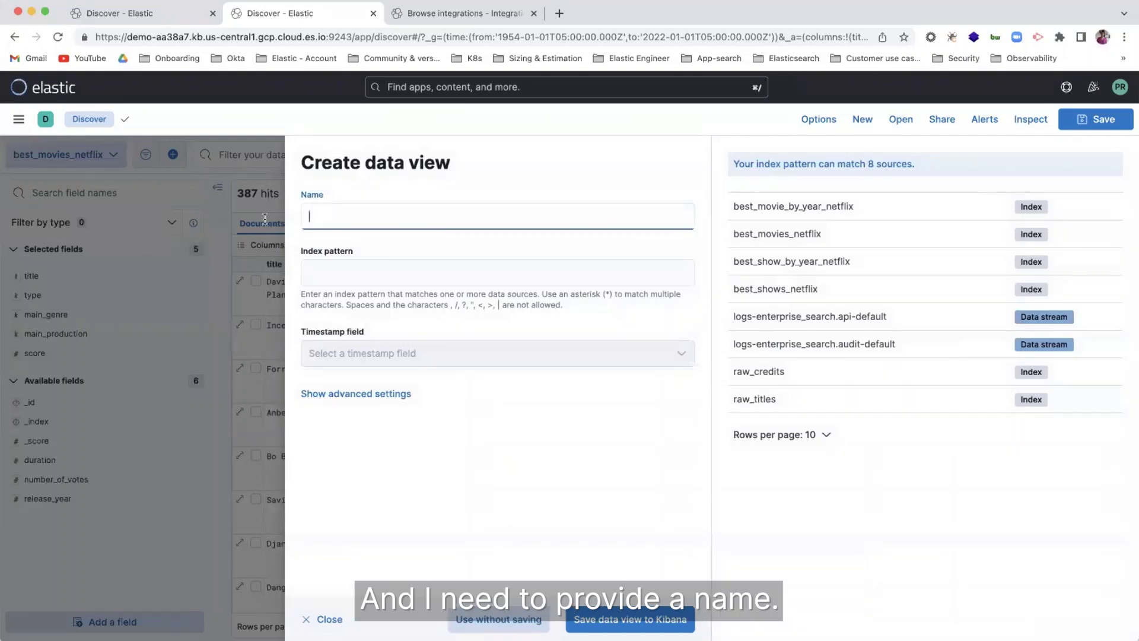
pyautogui.write('best_content')
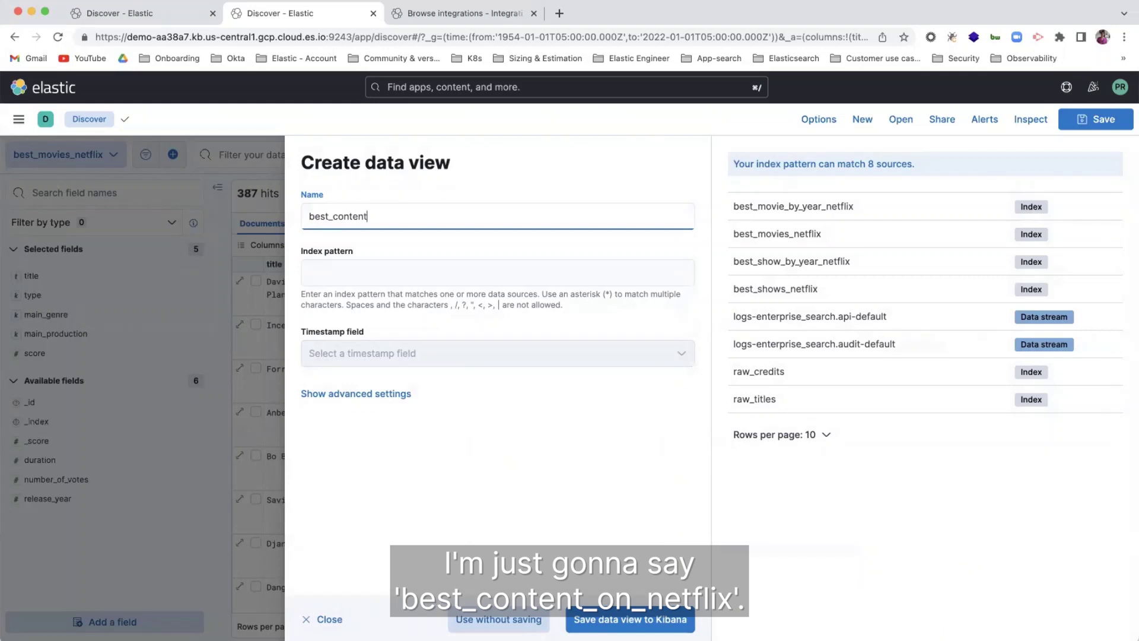
pyautogui.write('_netflix')
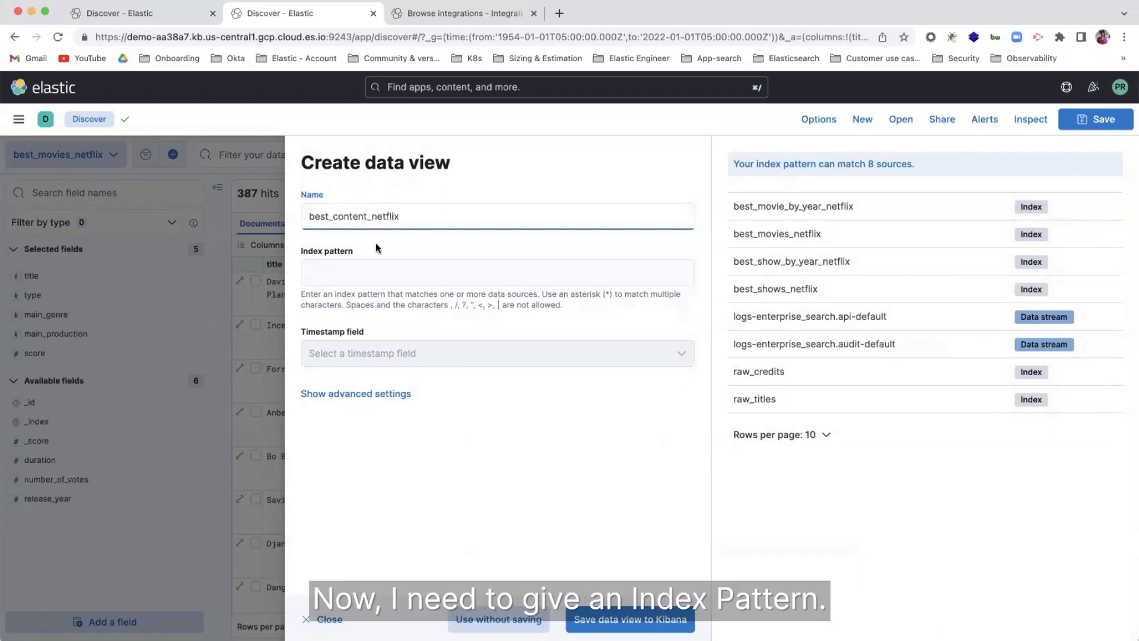
pyautogui.click(363, 279)
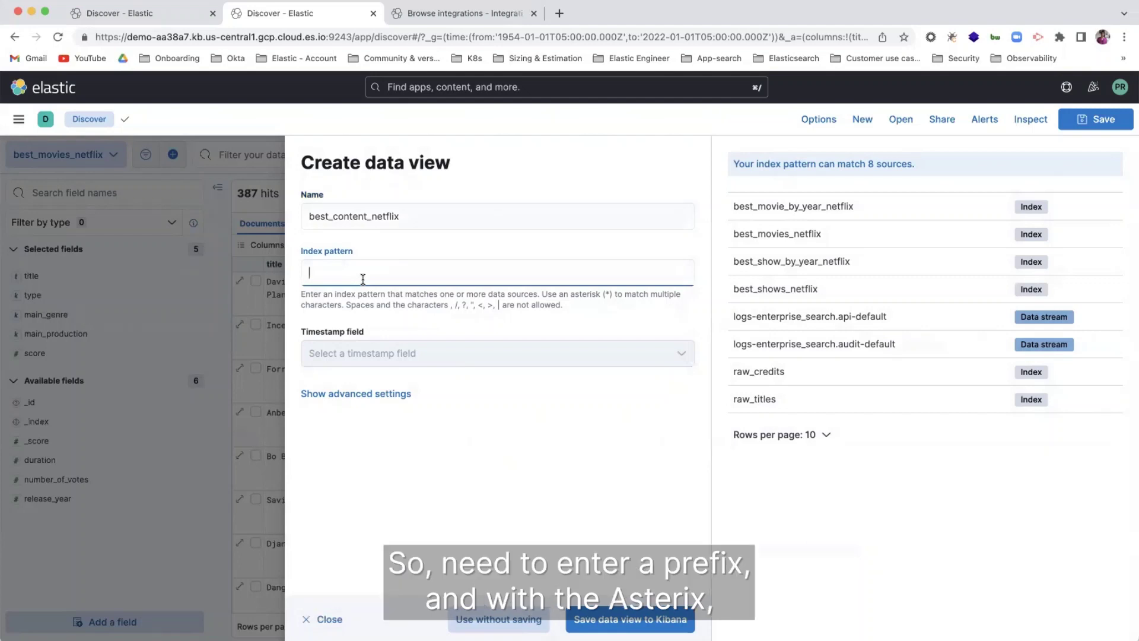
# Set the index pattern to 'best*, -best_movie_by*, -best_show_by*', matching only the two Netflix indices.
pyautogui.write('best*')
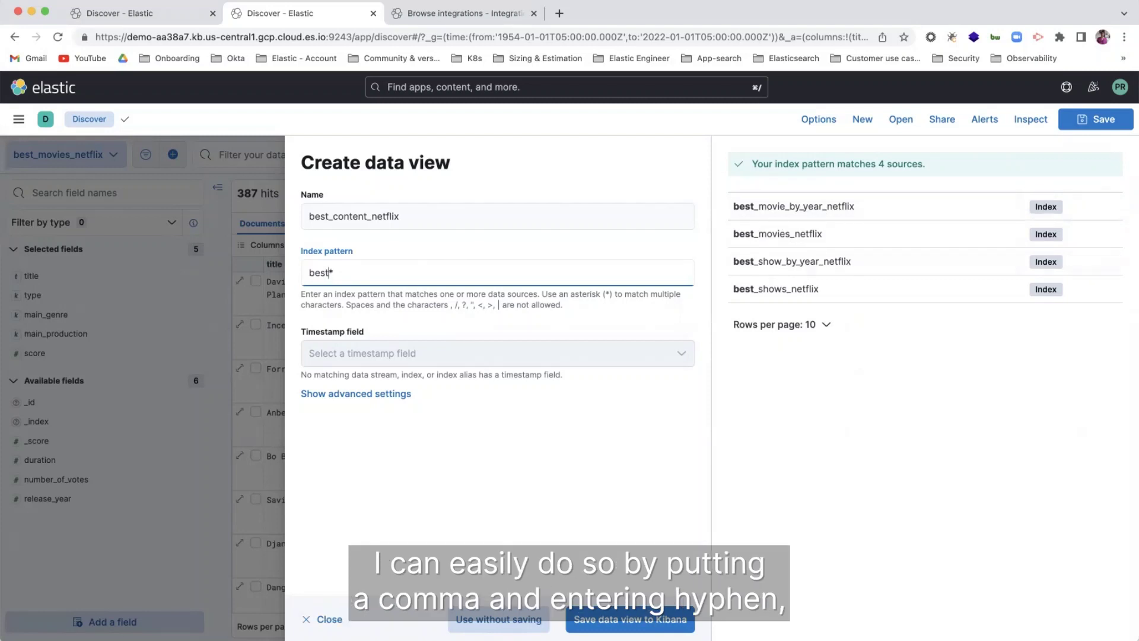
pyautogui.press('super+Tab')
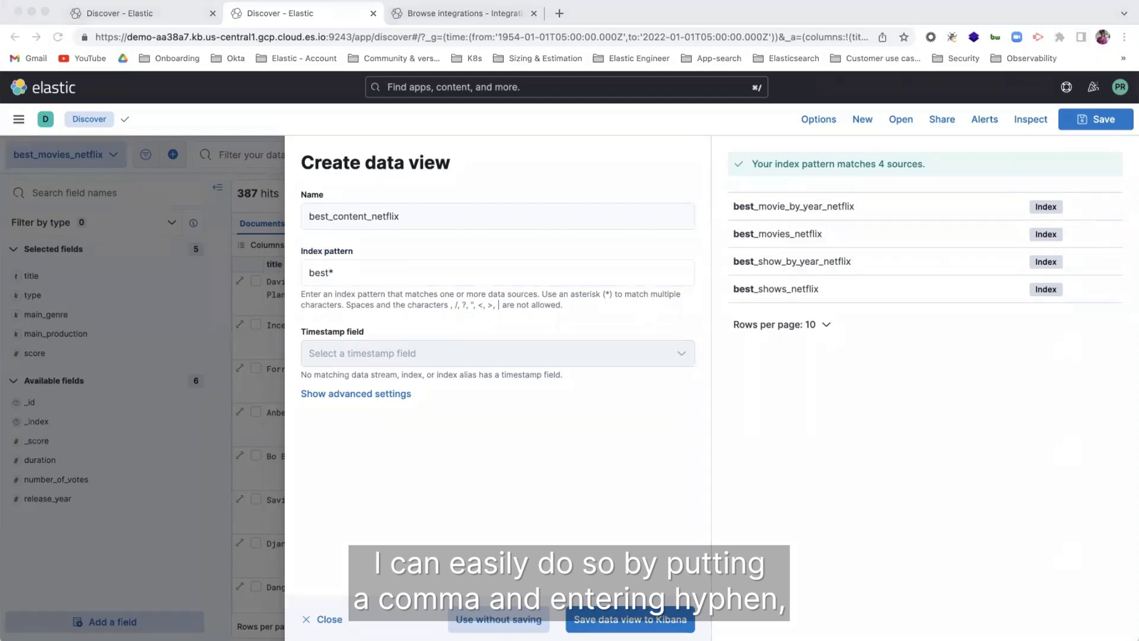
pyautogui.click(363, 277)
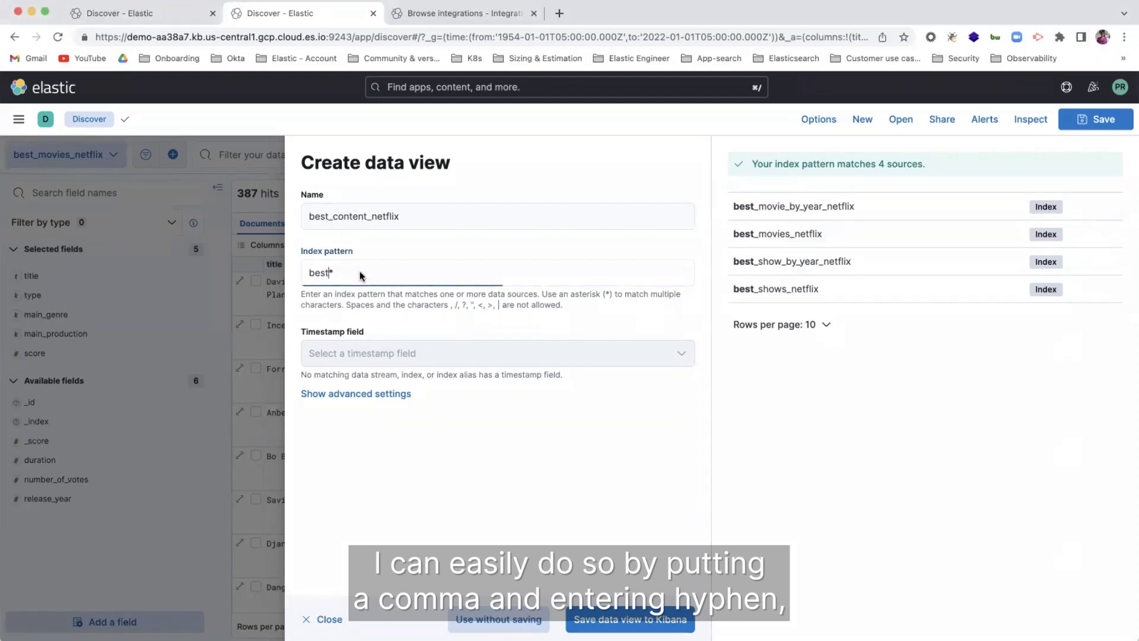
pyautogui.press('Left')
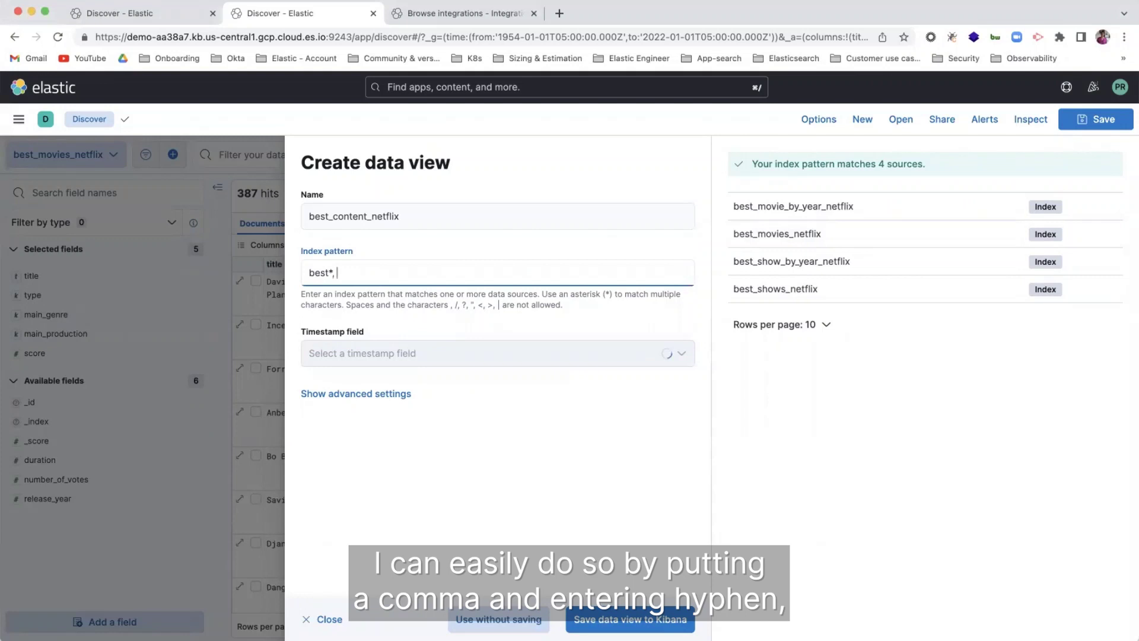
pyautogui.write(', -best_movie_by*, -best_show_by*')
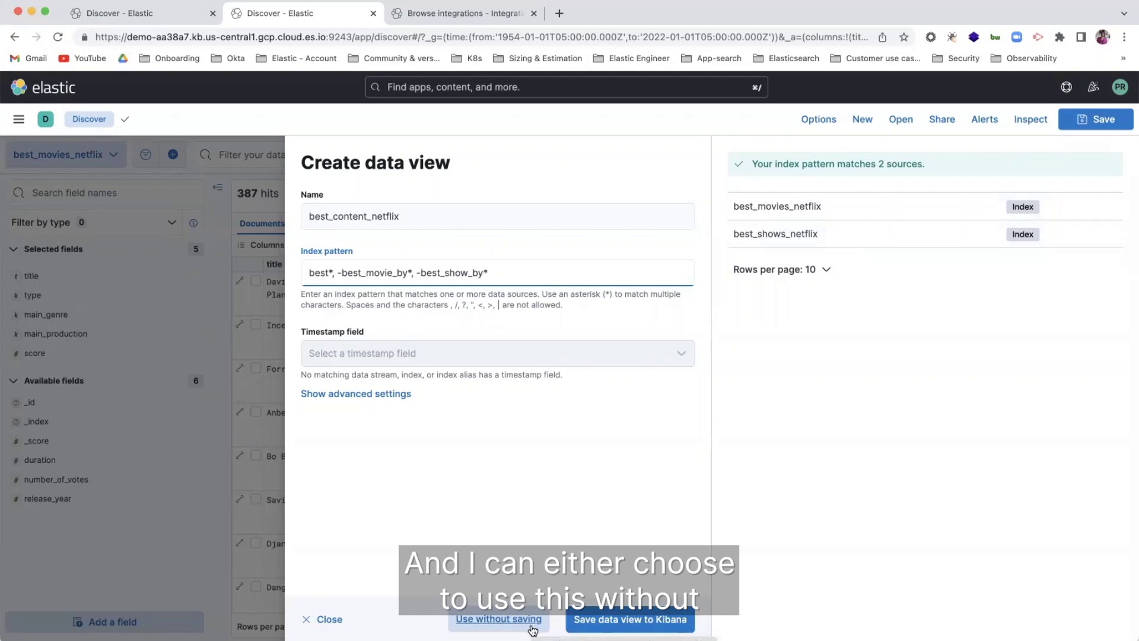
# Save best_content_netflix, then review the movie/show split and top genres across 633 hits.
pyautogui.click(640, 622)
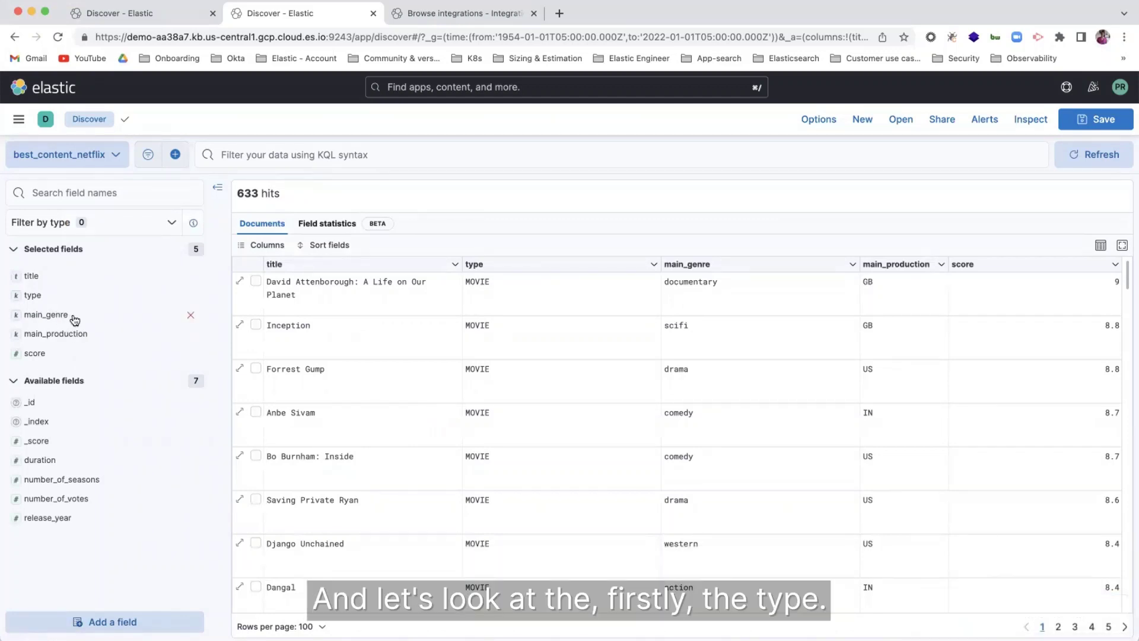
pyautogui.click(36, 296)
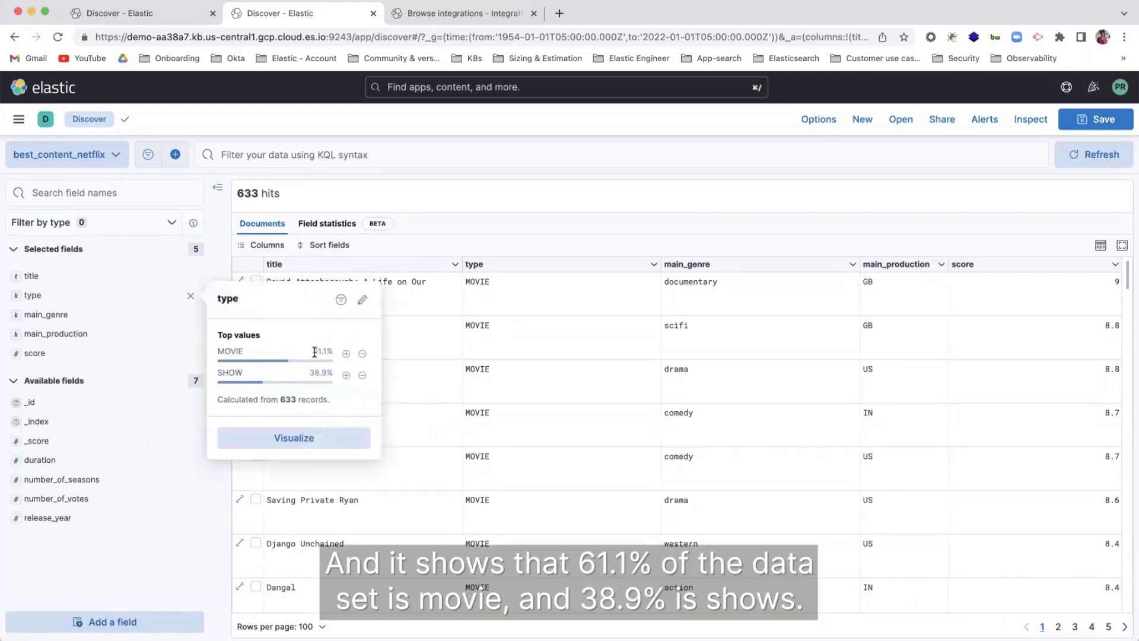
pyautogui.moveTo(325, 351)
pyautogui.click(65, 318)
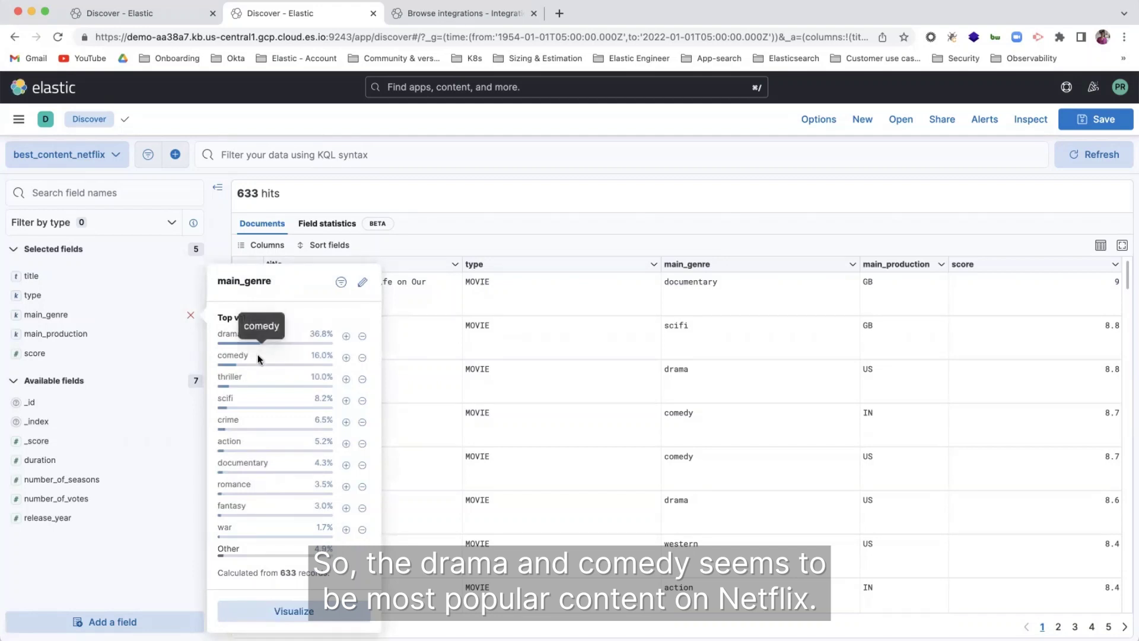
# Bring up the Share menu offering permalinks and CSV reports for this search.
pyautogui.click(941, 120)
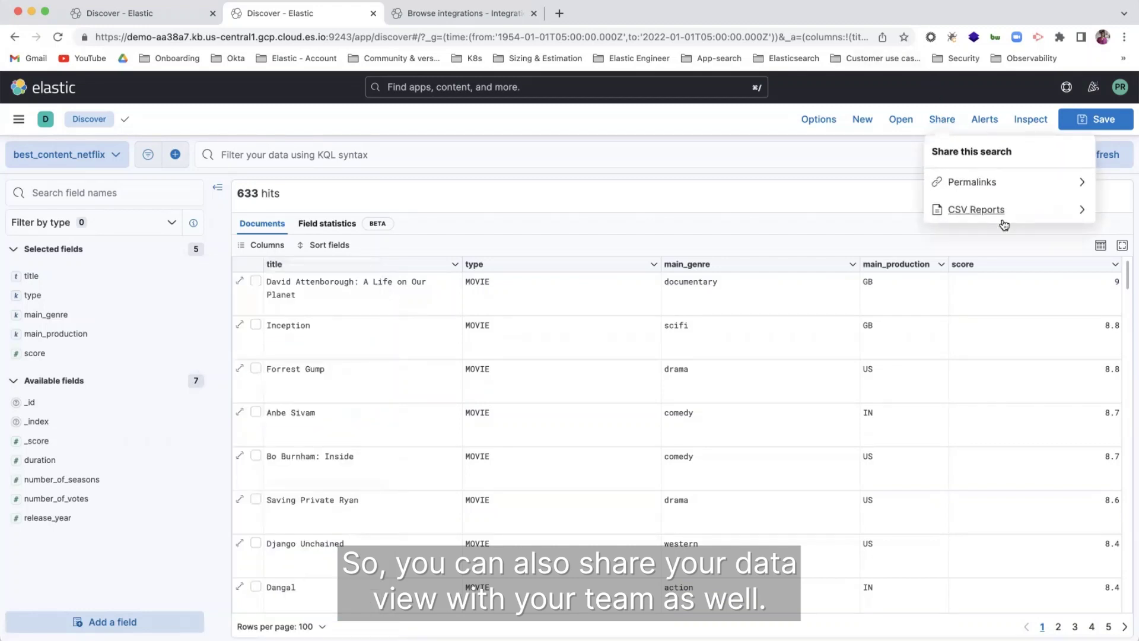